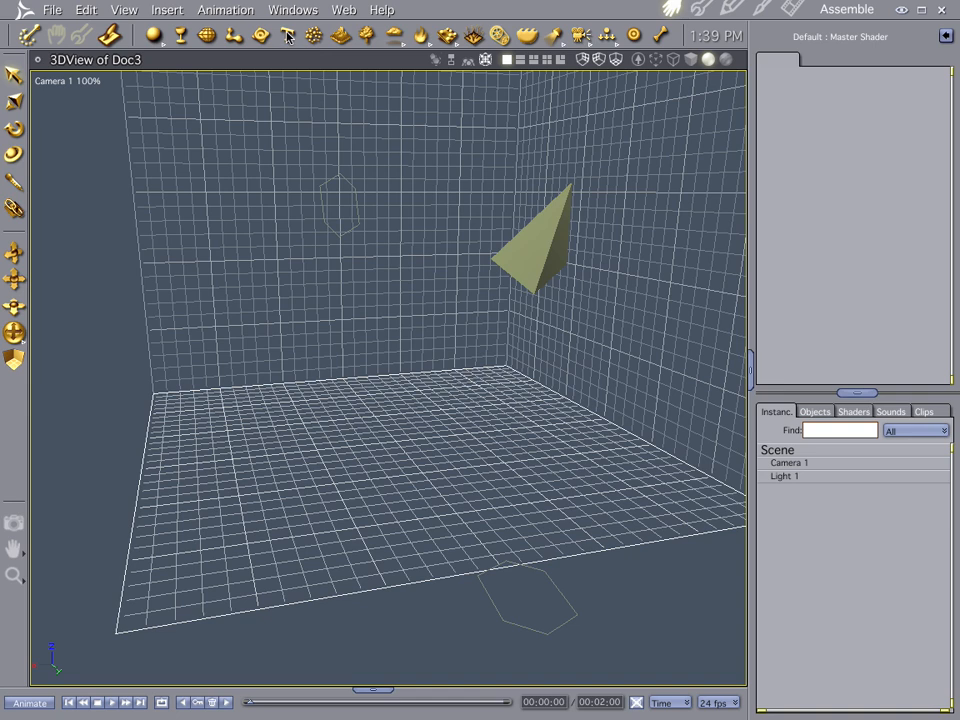
- Insert a text object in the scene reading CARRARA in Arial and return to the assembly view
left_click(395, 441)
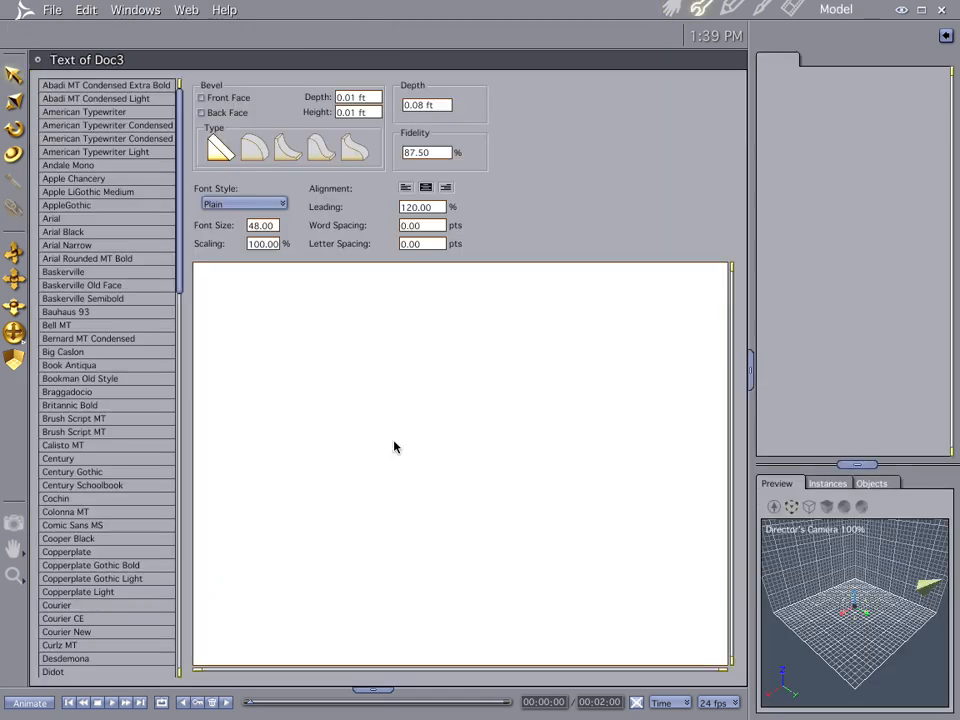
left_click(84, 219)
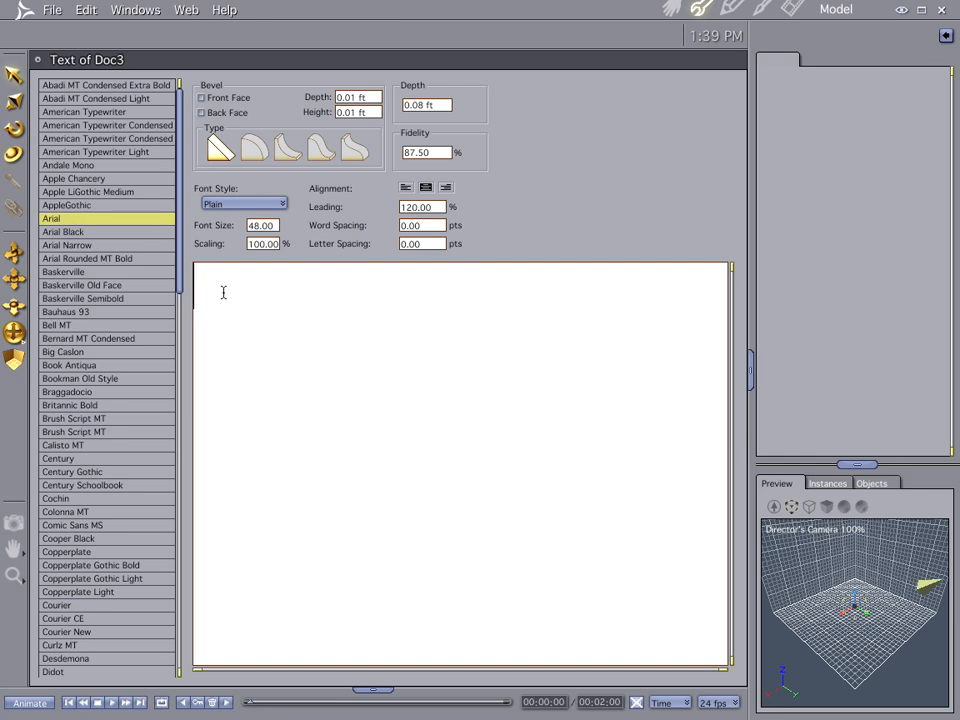
type("CARRARA")
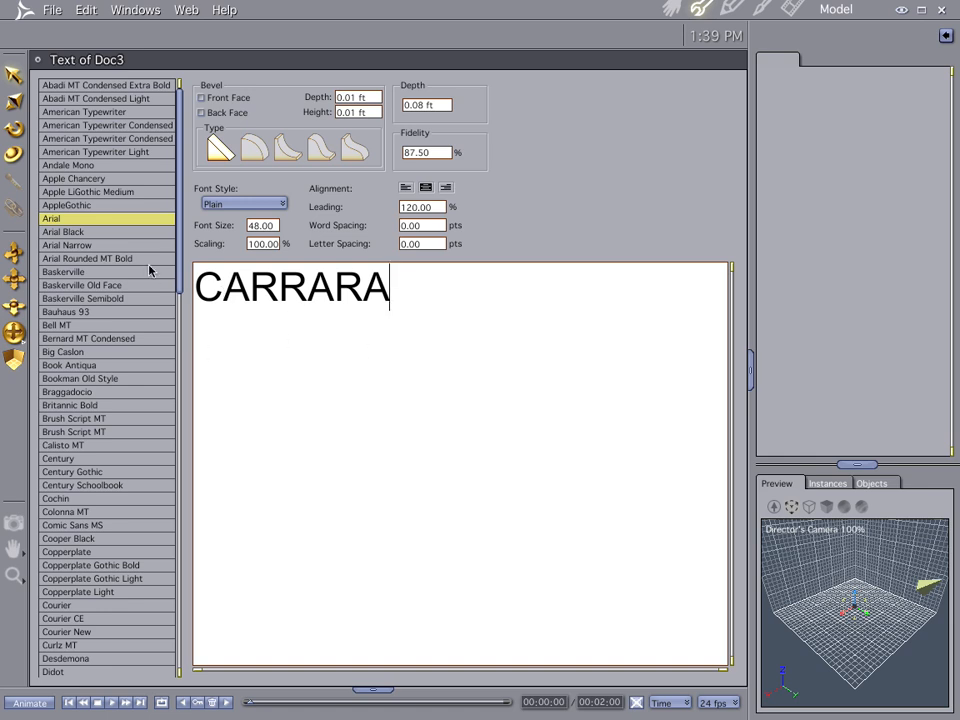
left_click(670, 10)
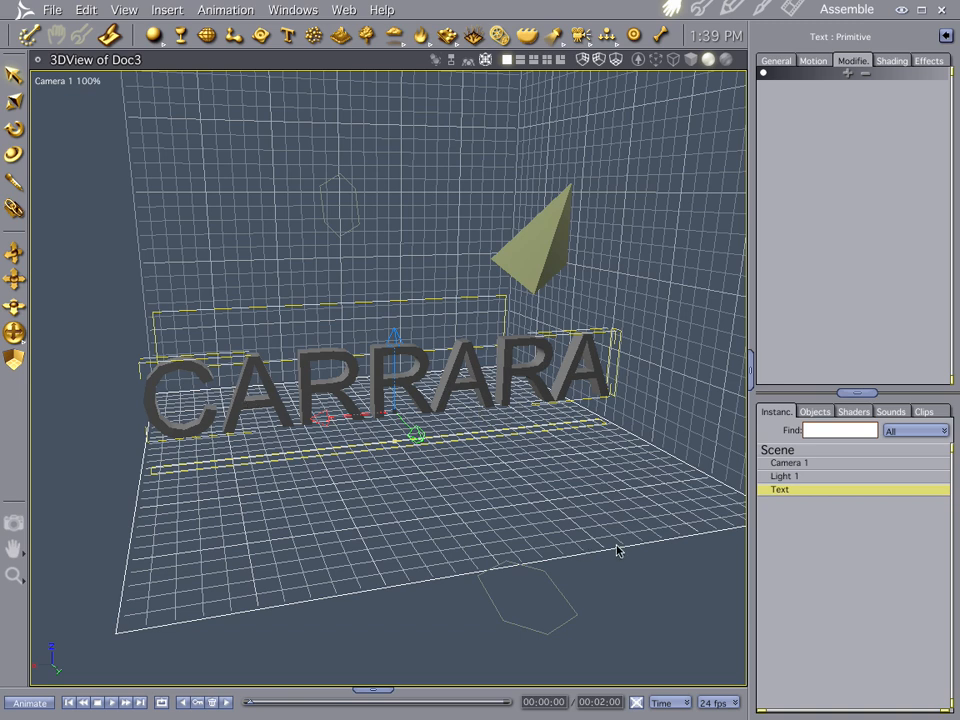
- Add a new master shader to the scene's shader collection
left_click(856, 413)
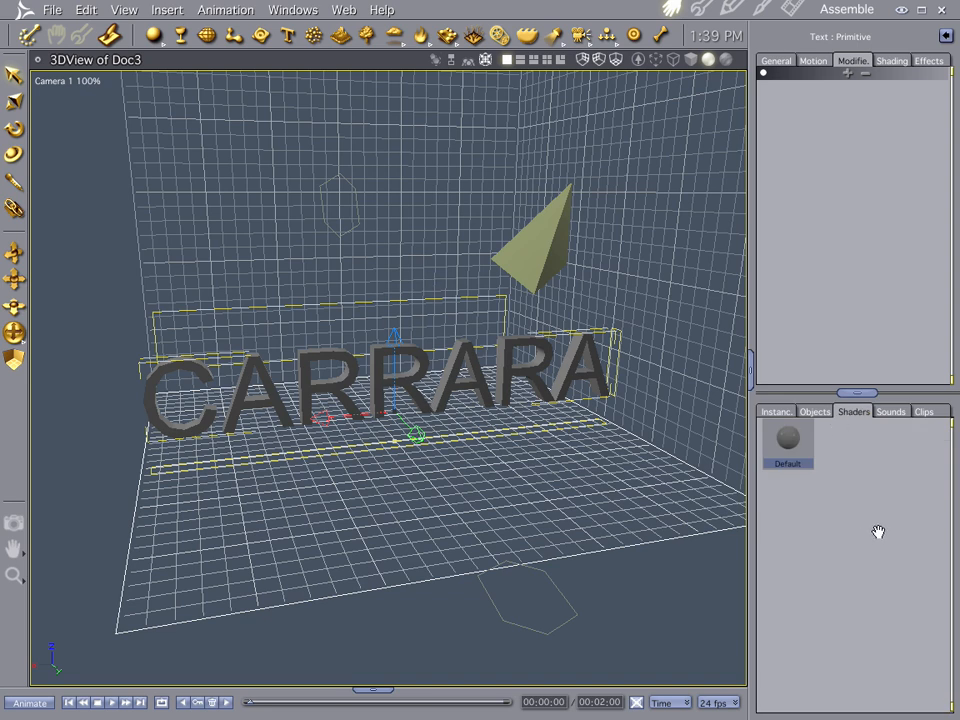
right_click(836, 447)
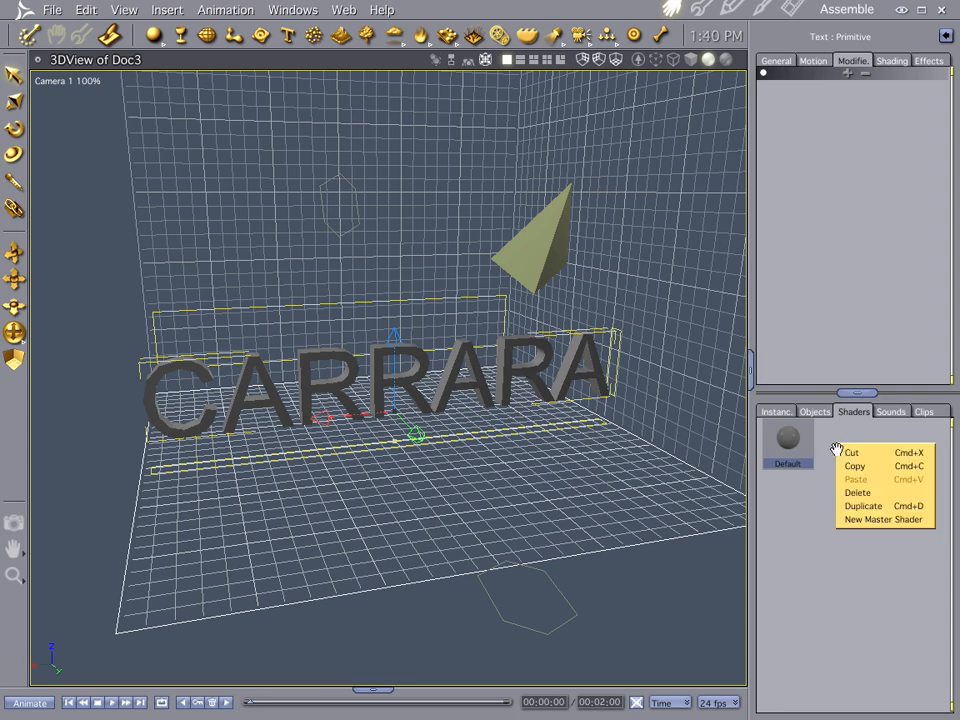
left_click(878, 519)
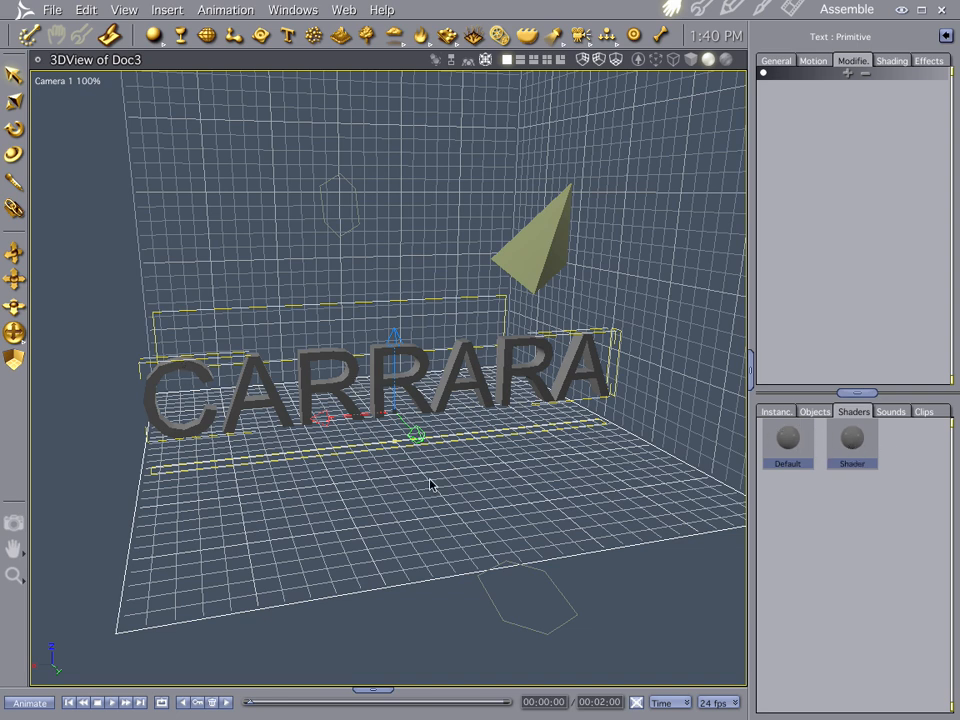
- Set the Default shader's color to saturated blue (H 66.67%, L 48.42%, S 100%) and return to the assembly view
double_click(787, 447)
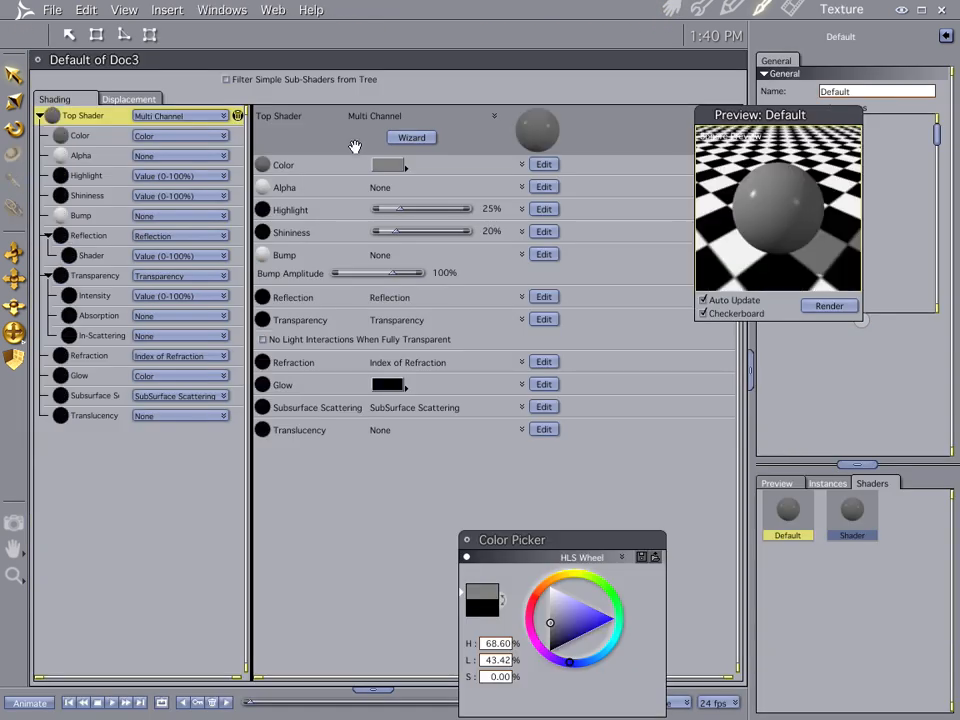
left_click(393, 165)
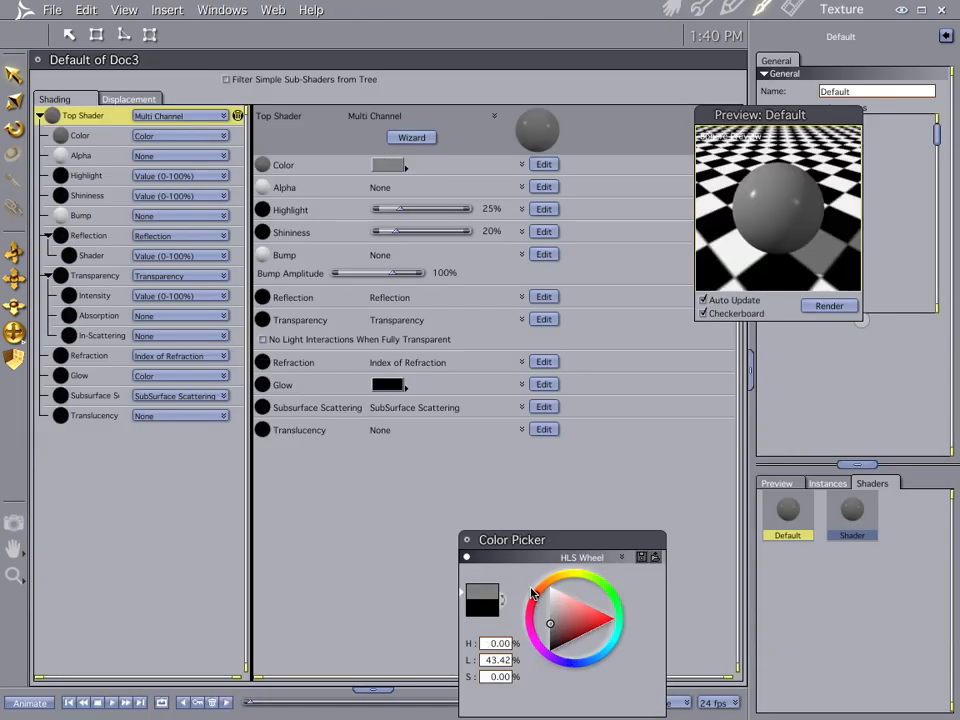
left_click(575, 663)
left_click(613, 619)
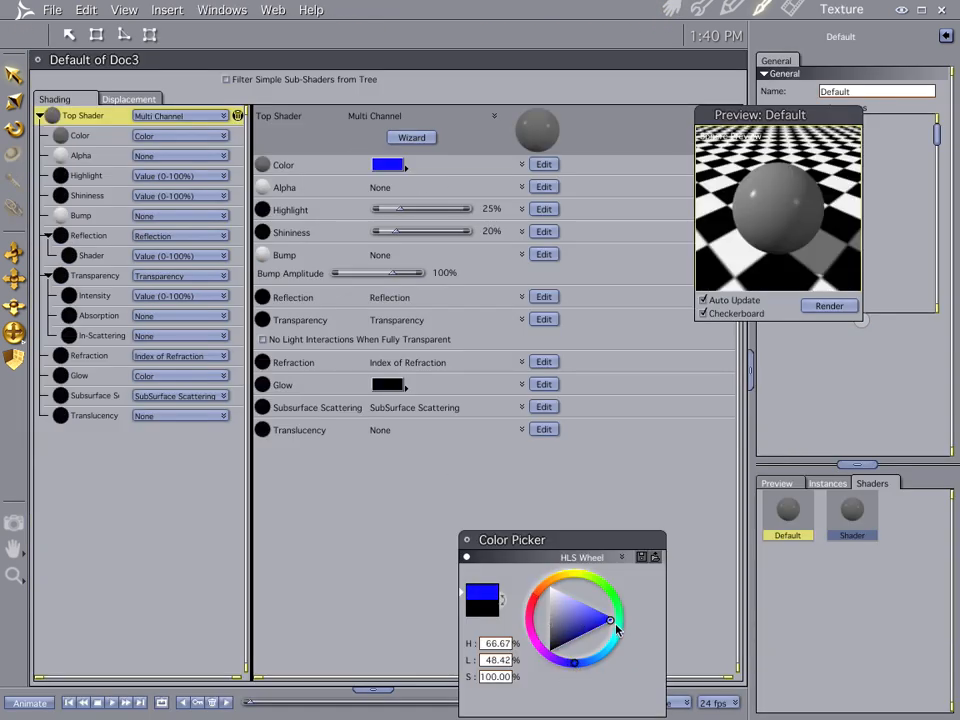
left_click(671, 9)
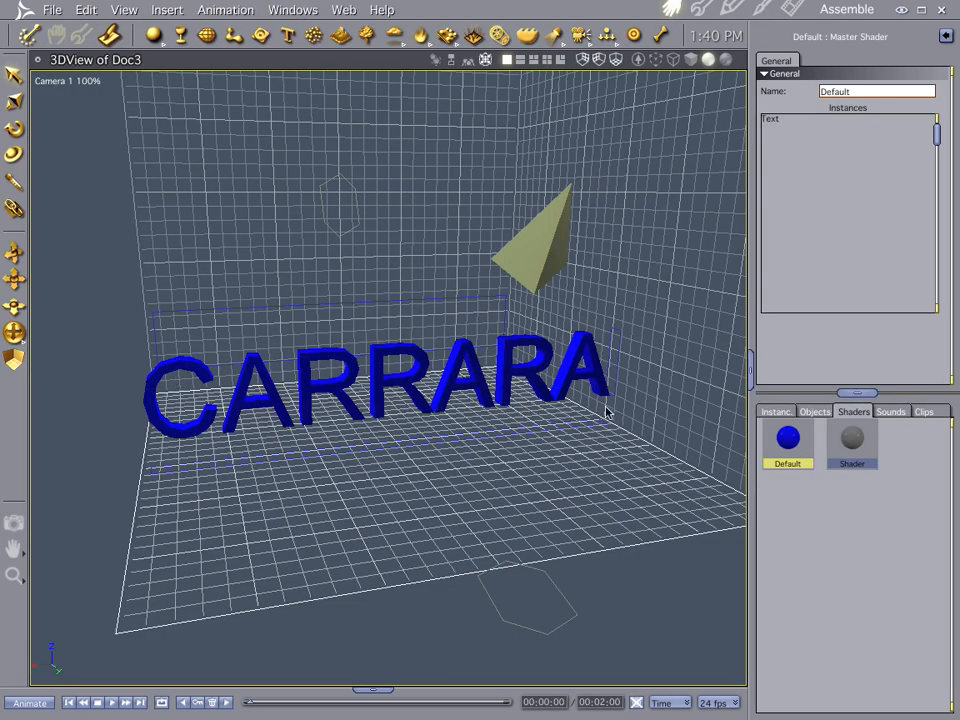
- Color the new shader pure red (H 0%, L 50%, S 100%) and apply it to the front faces of the CARRARA text
double_click(852, 440)
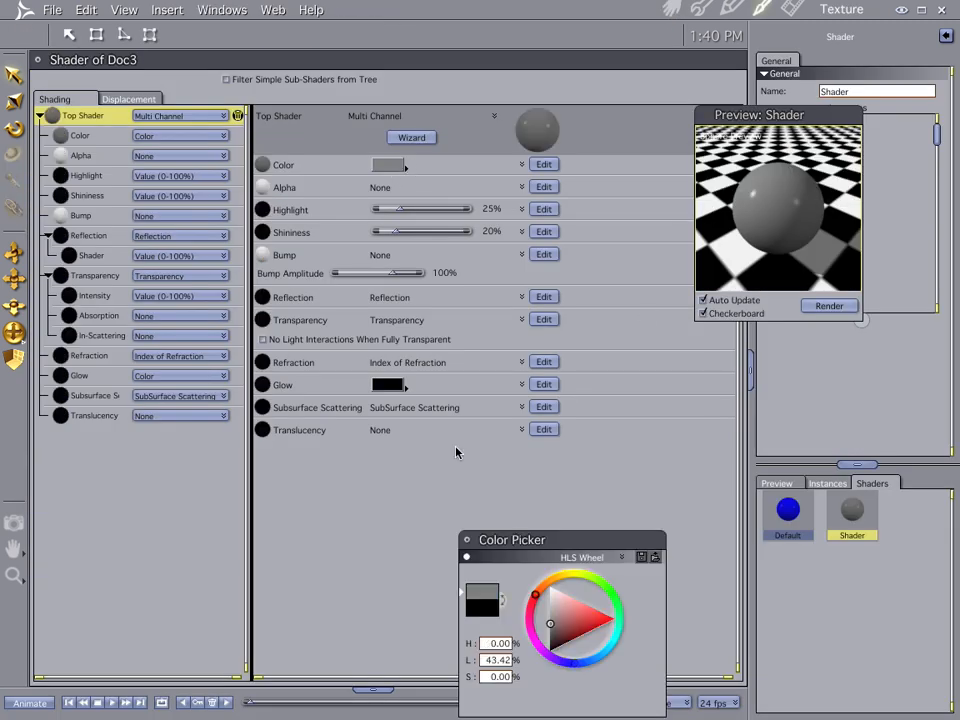
left_click_drag(594, 626, 614, 619)
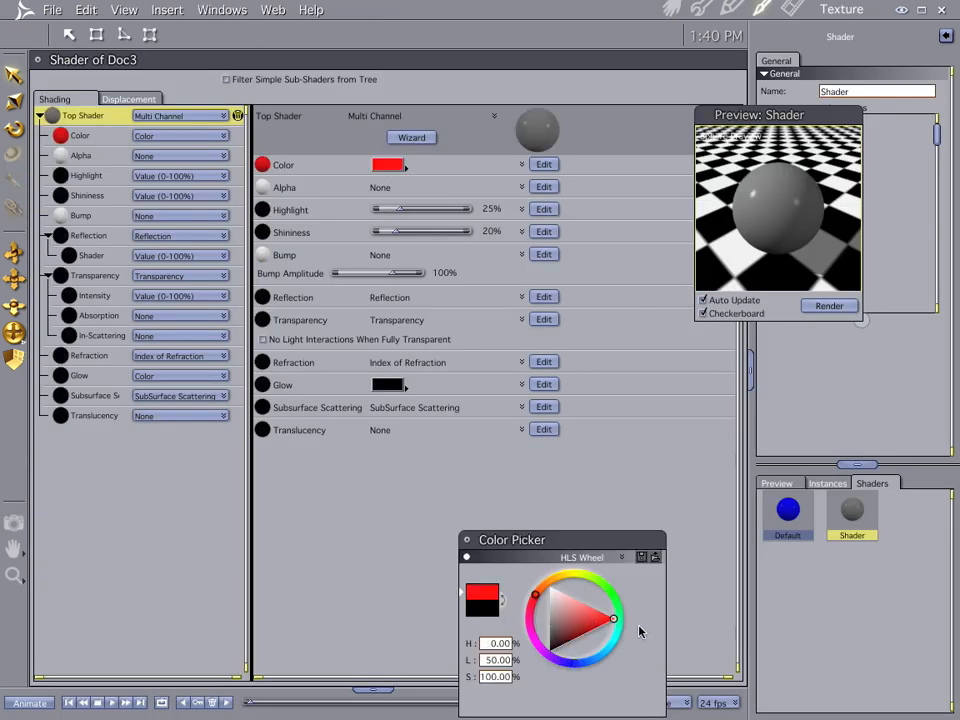
left_click(680, 12)
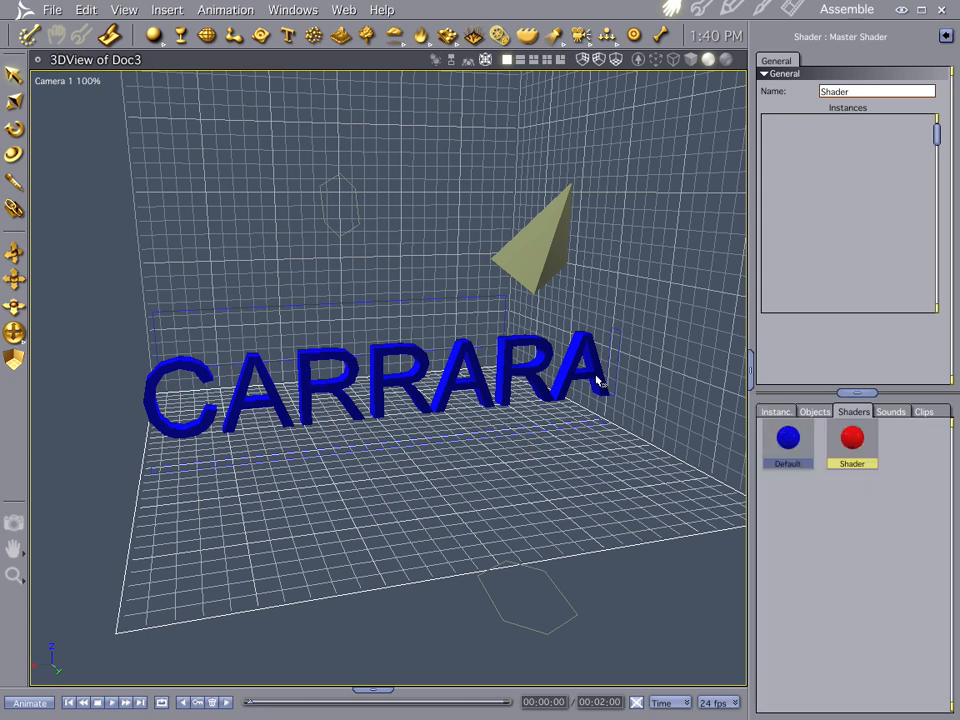
left_click_drag(852, 438, 595, 373)
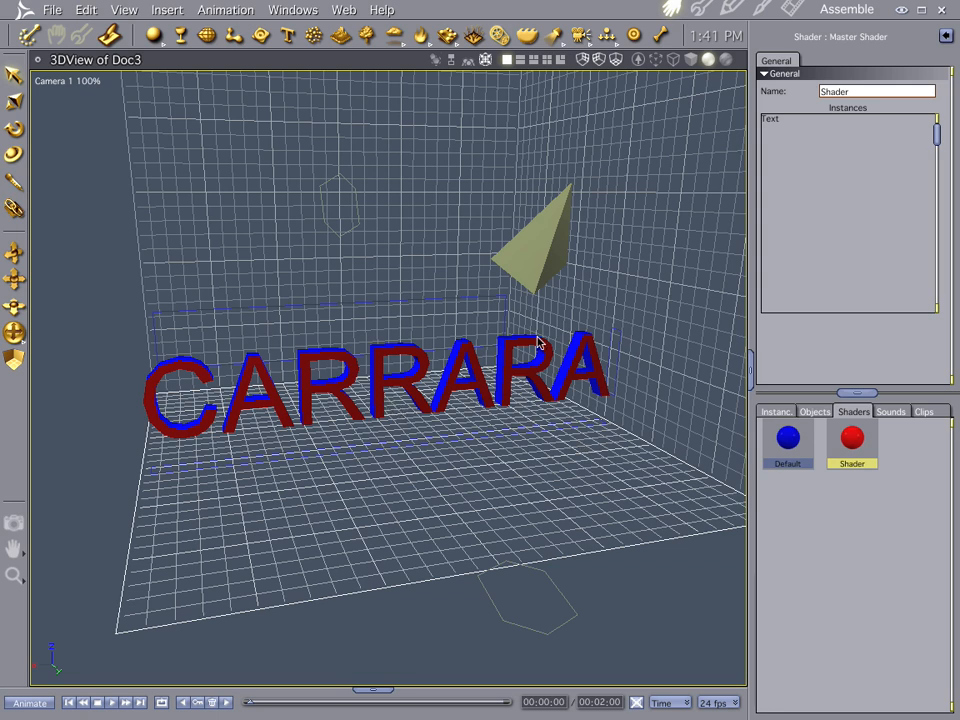
- Add a Linear Wave modifier to the Text object
left_click(778, 411)
left_click(781, 490)
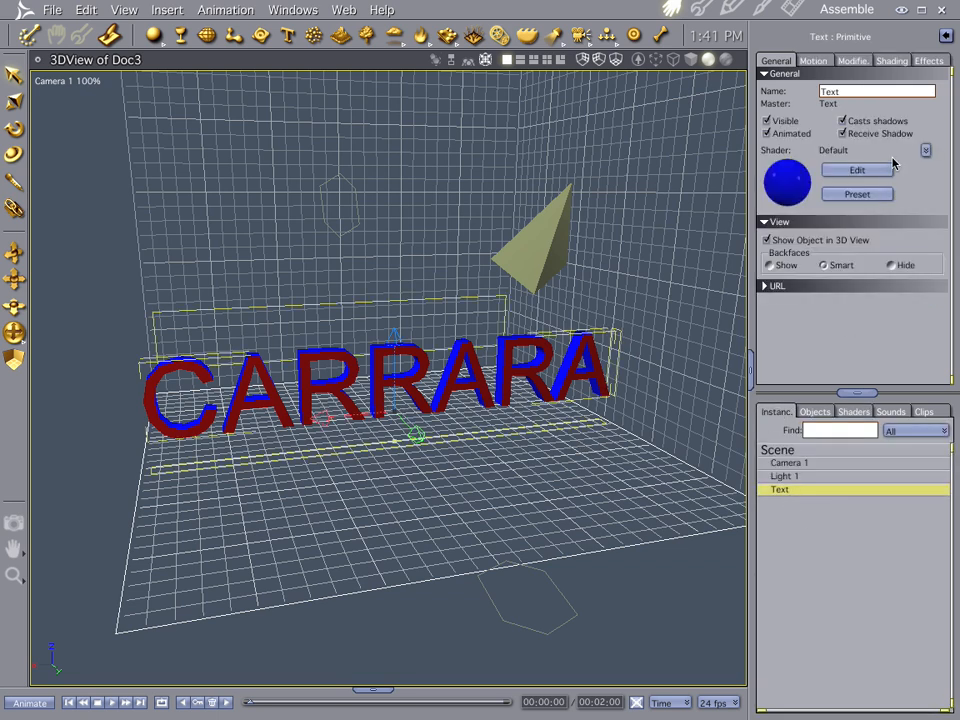
left_click(851, 63)
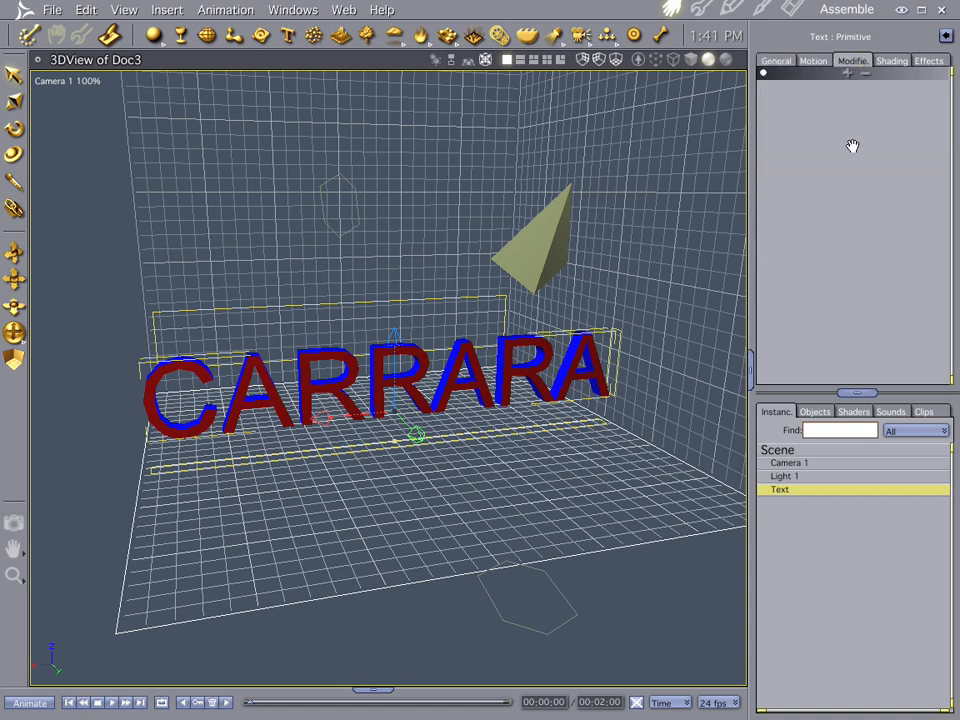
left_click(846, 74)
mouse_move(810, 219)
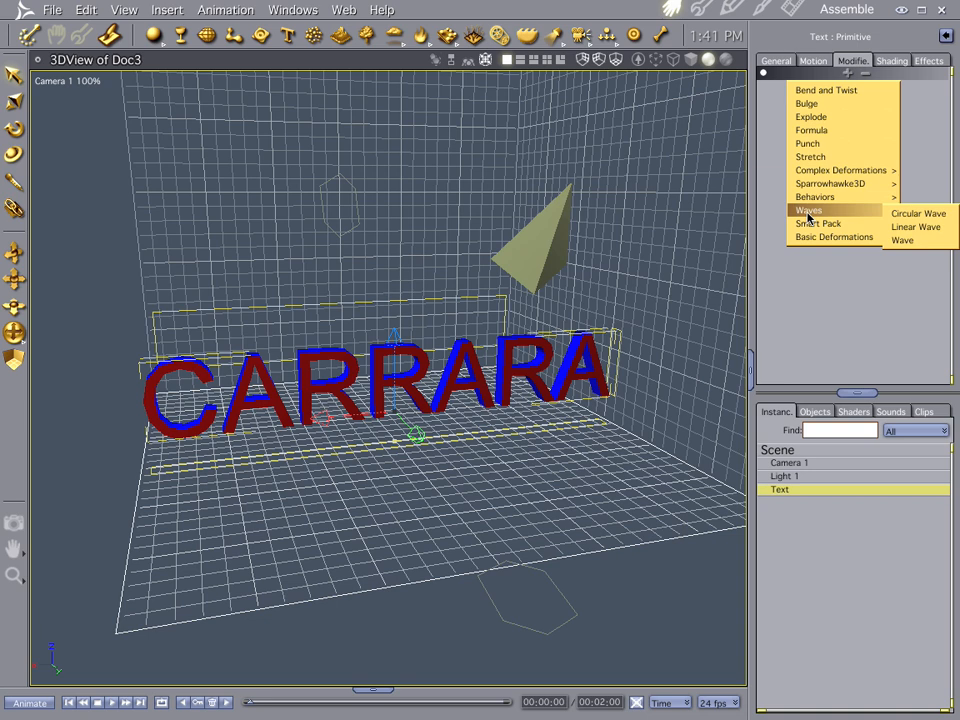
left_click(918, 227)
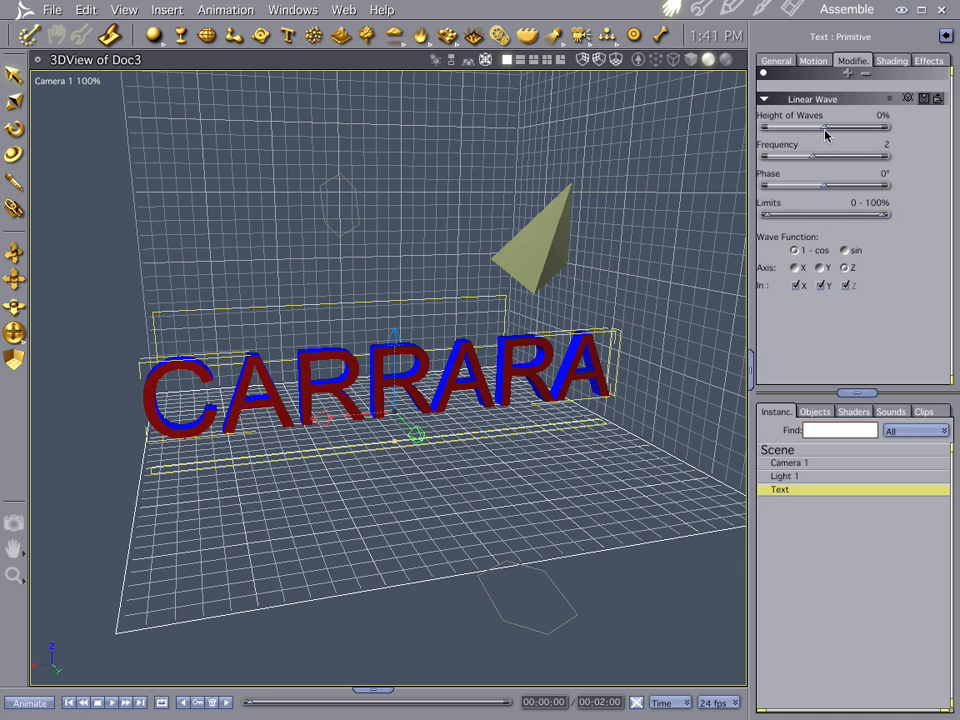
- Configure the linear wave with a wave height of 30%, the X axis and a frequency of 5
left_click_drag(827, 128, 841, 136)
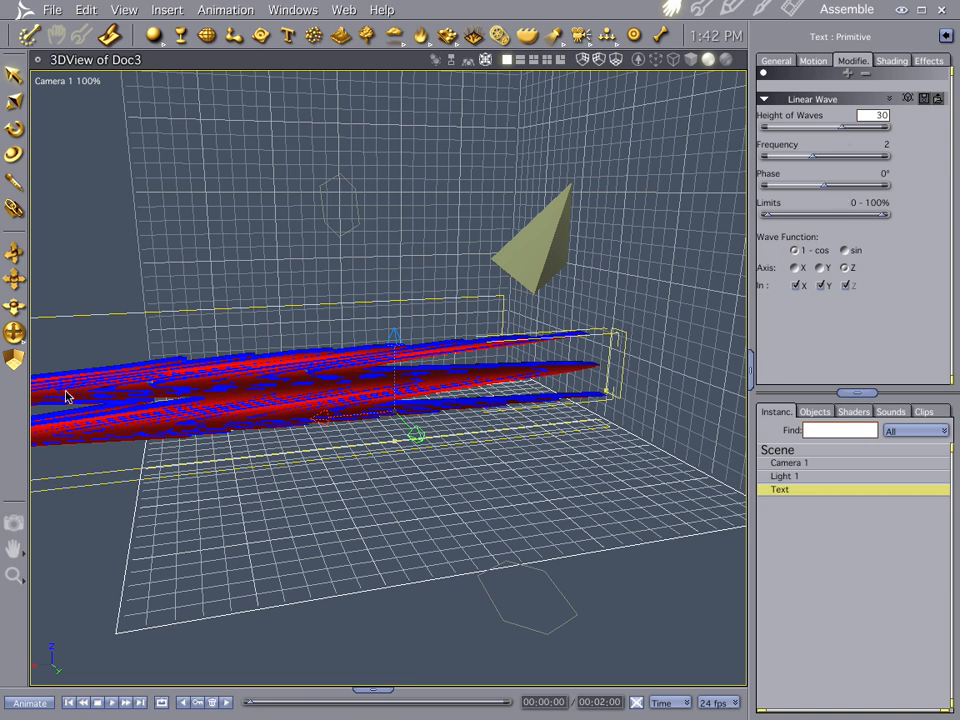
left_click(794, 268)
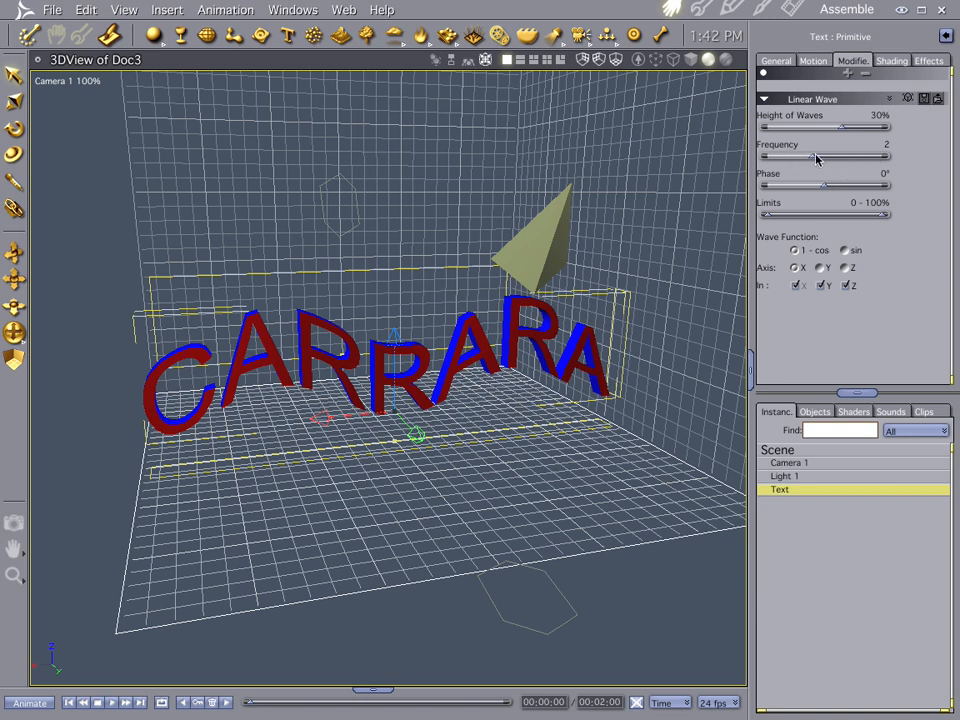
left_click_drag(815, 158, 880, 168)
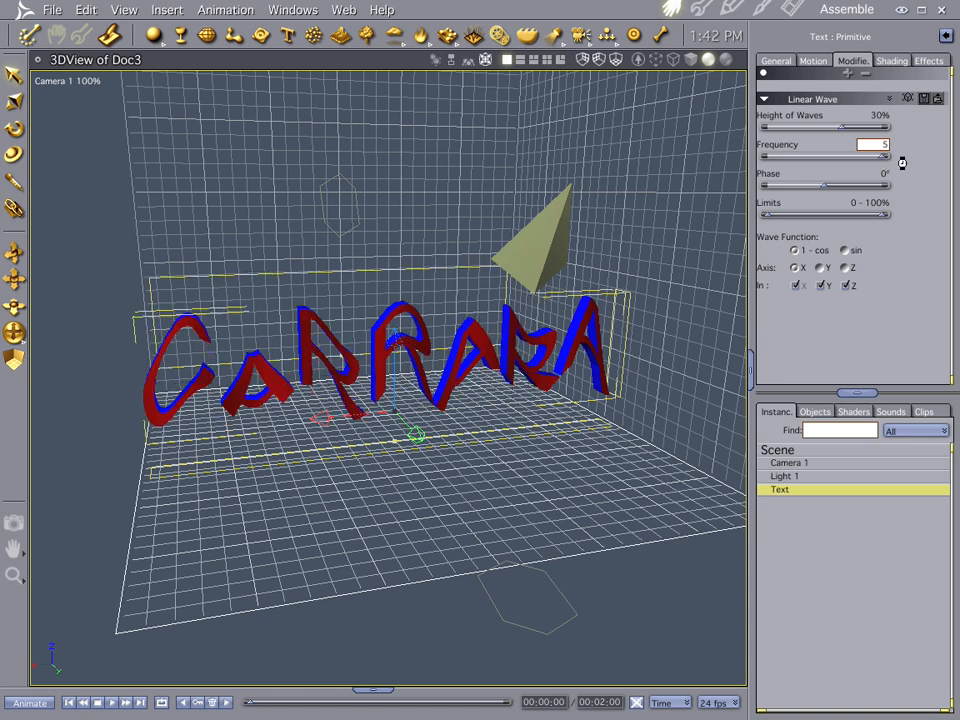
left_click_drag(885, 160, 853, 157)
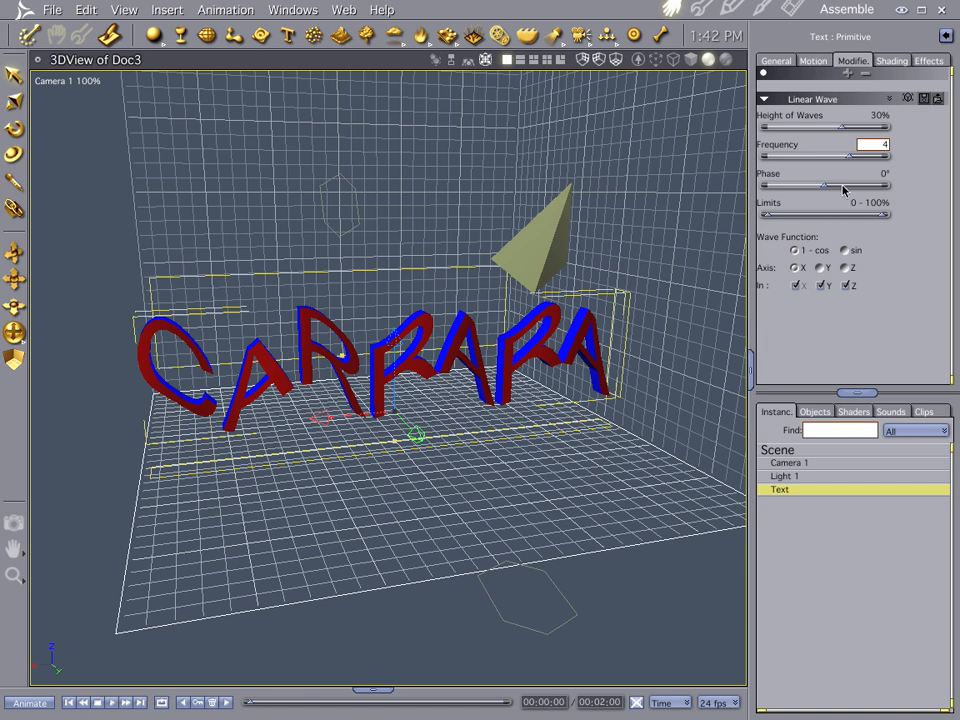
left_click(853, 158)
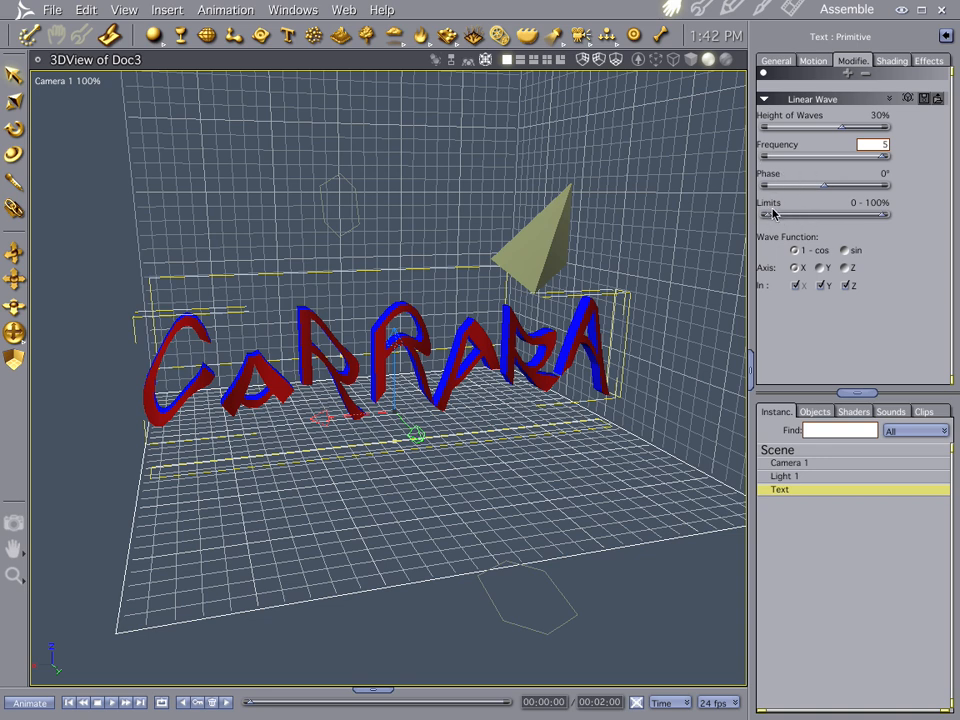
- Try a lower wave limit of 28% and an upper limit of about 52%, restoring the range to 0–100% after each
left_click_drag(770, 215, 796, 218)
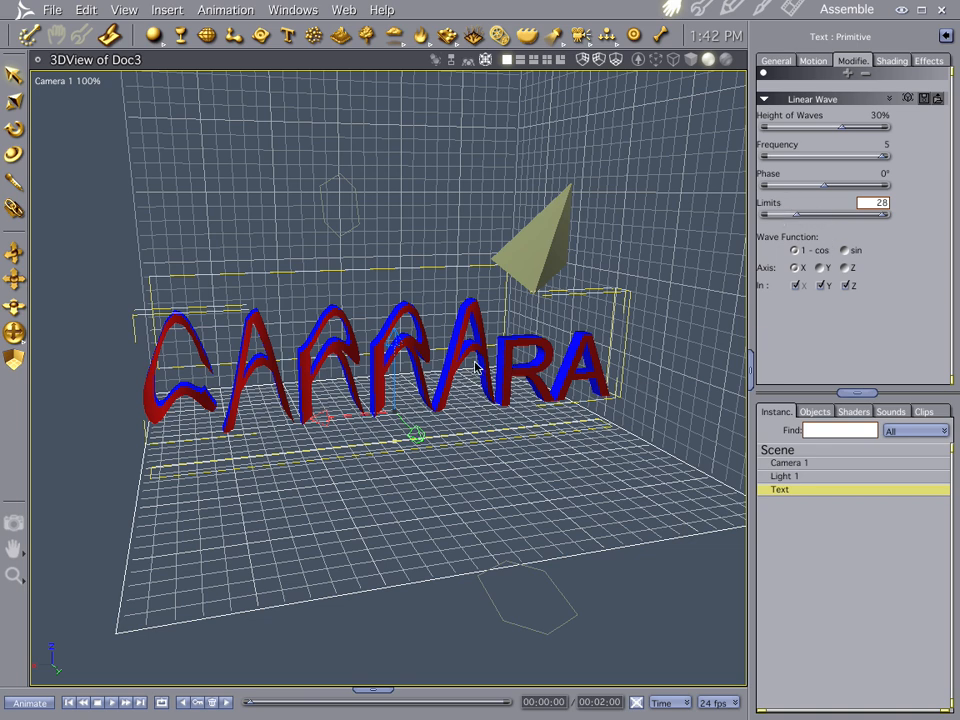
mouse_move(797, 215)
left_mouse_down()
mouse_move(839, 218)
mouse_move(699, 196)
left_mouse_up()
left_click_drag(885, 219, 834, 215)
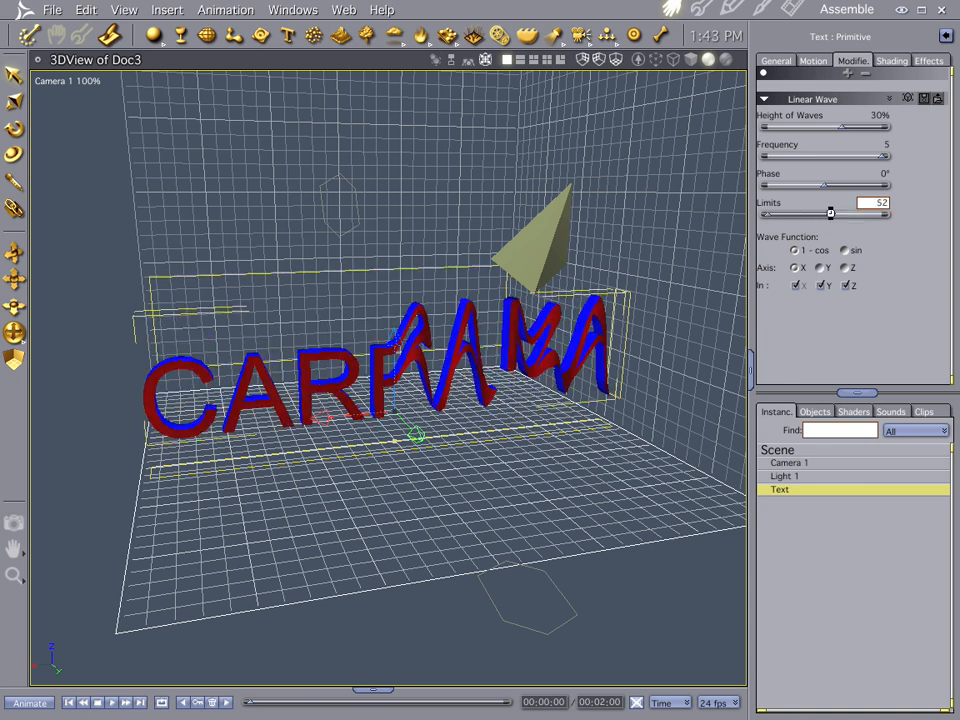
left_click_drag(834, 217, 900, 229)
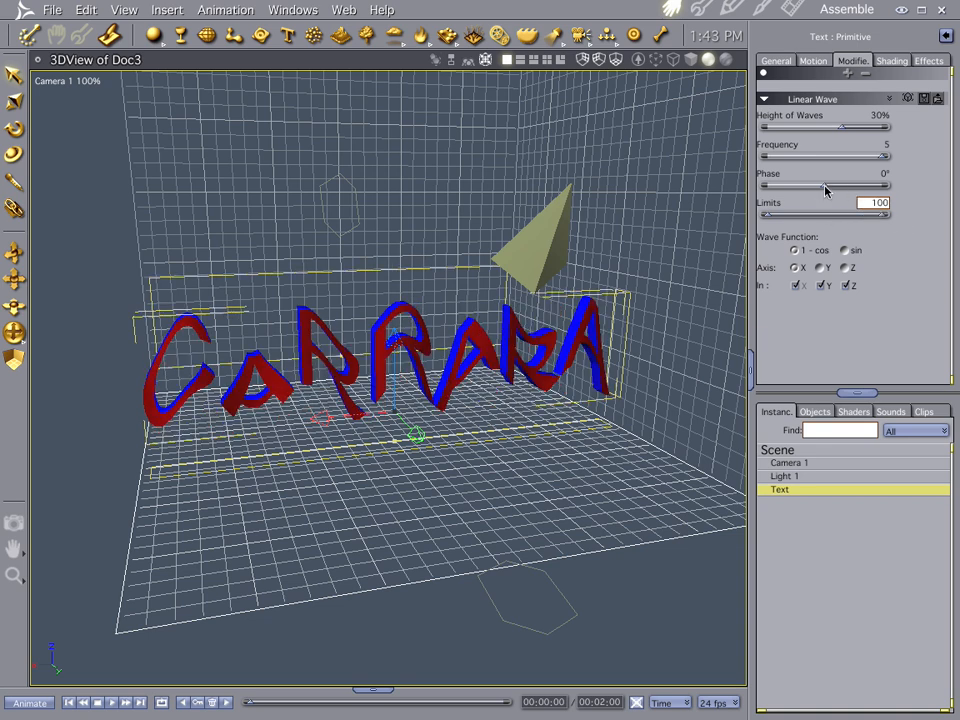
- Animate the linear wave's phase from -180° at time 0 to 180° at 00:02:00
left_click_drag(825, 187, 822, 186)
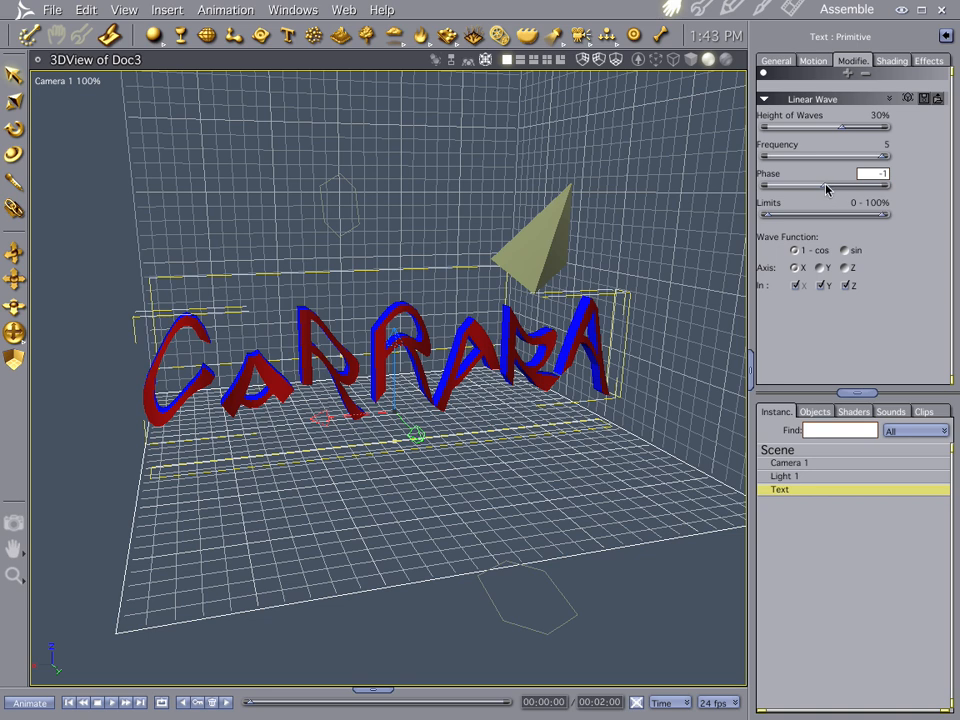
left_click_drag(826, 188, 752, 188)
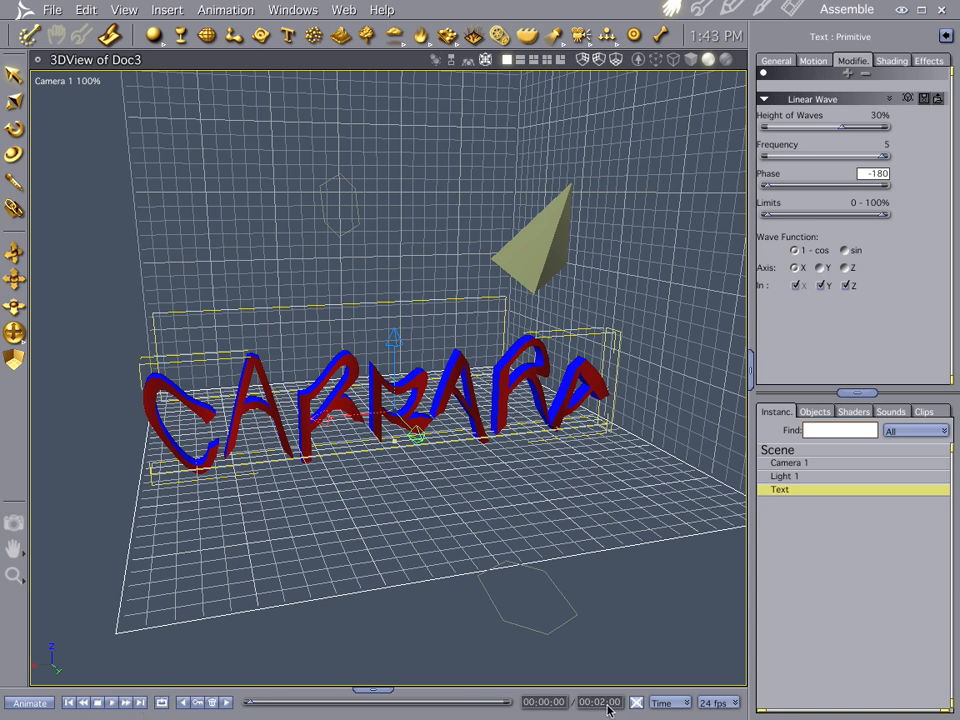
left_click(140, 703)
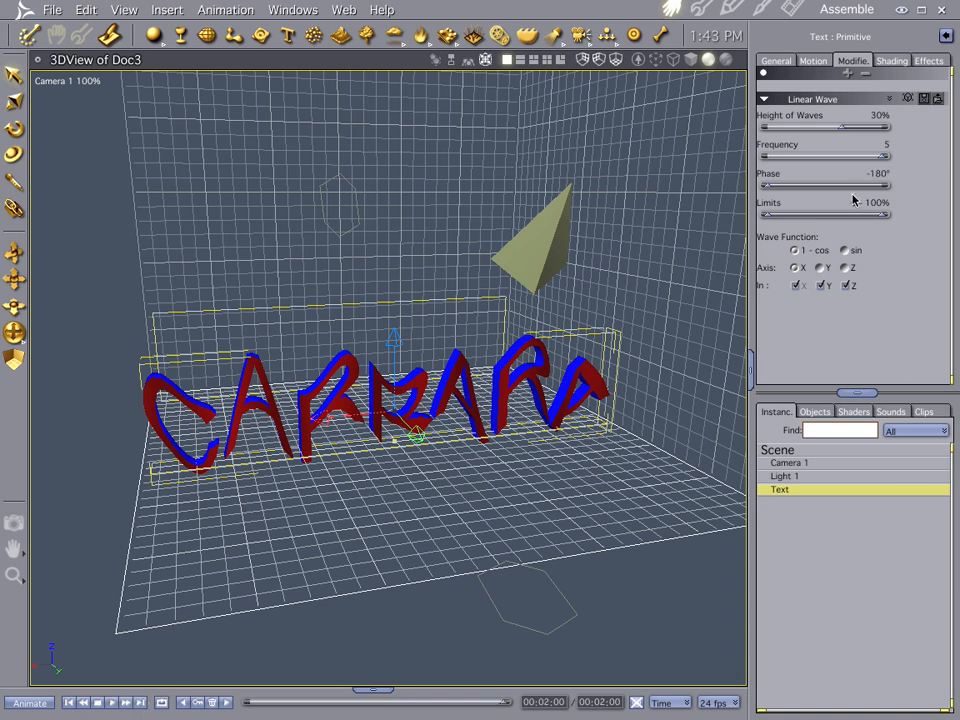
left_click_drag(767, 188, 921, 199)
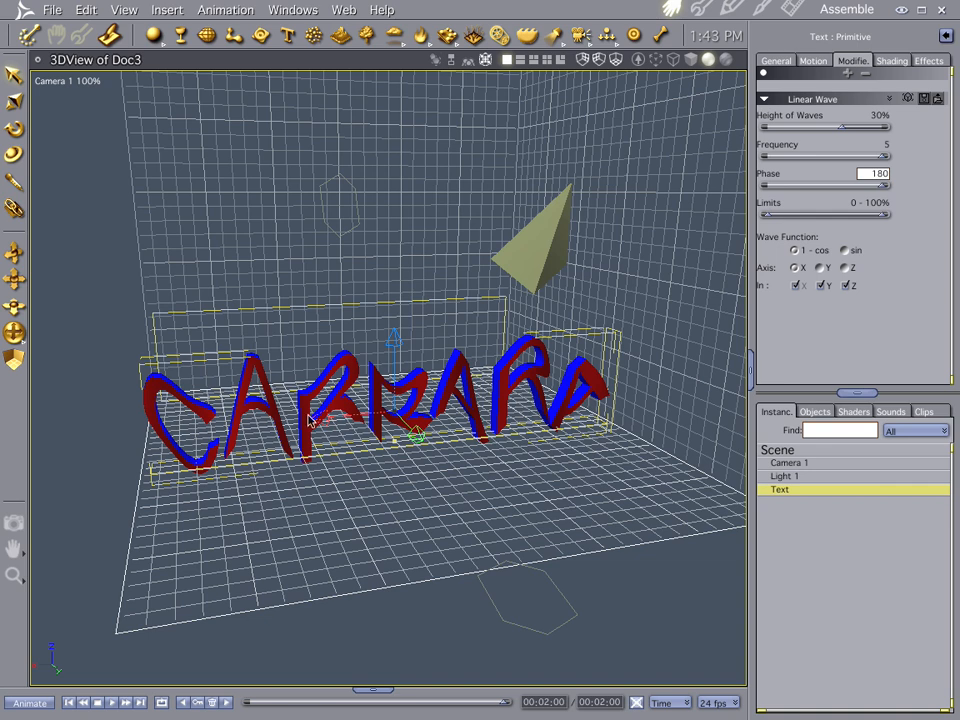
- Scrub back through the phase animation, return to the first frame, and switch to QuickTime Player with carra.mov
left_click_drag(476, 705, 344, 706)
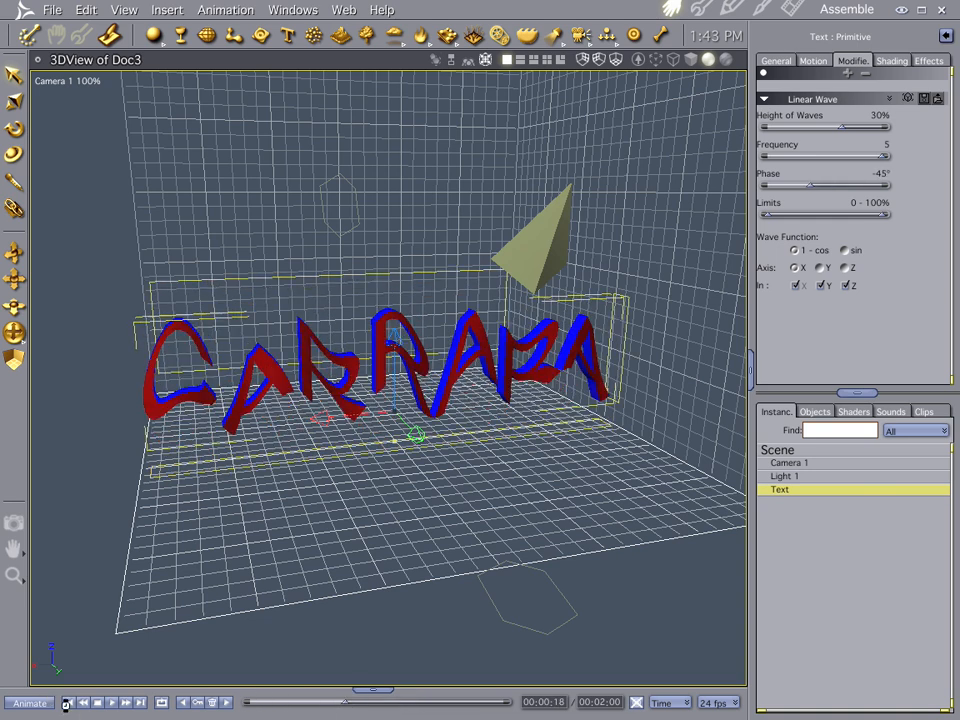
left_click(67, 703)
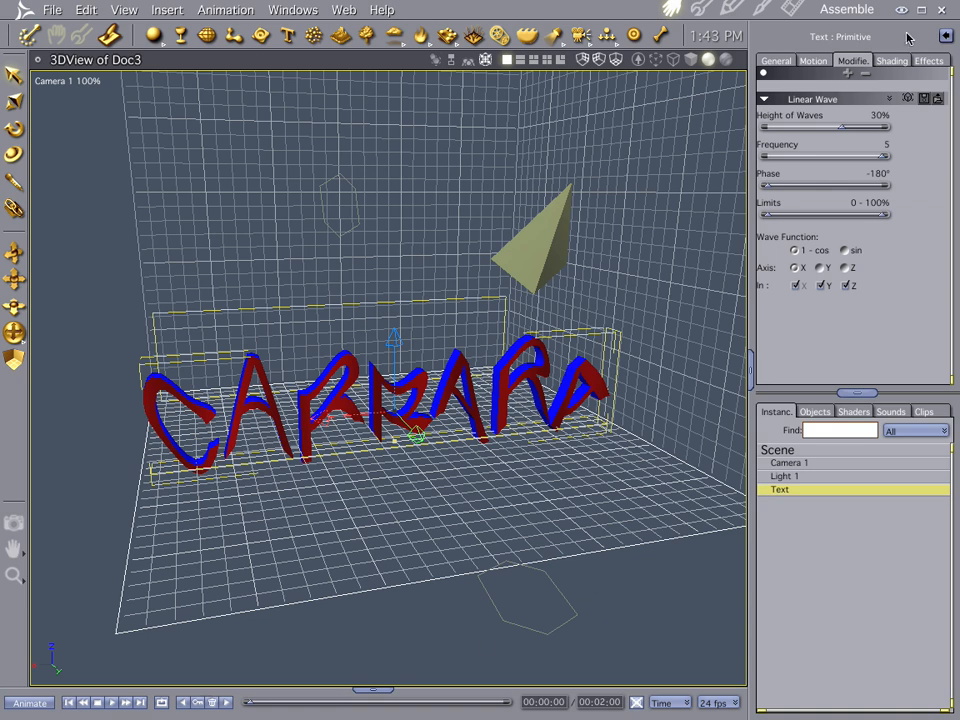
key("super+Tab")
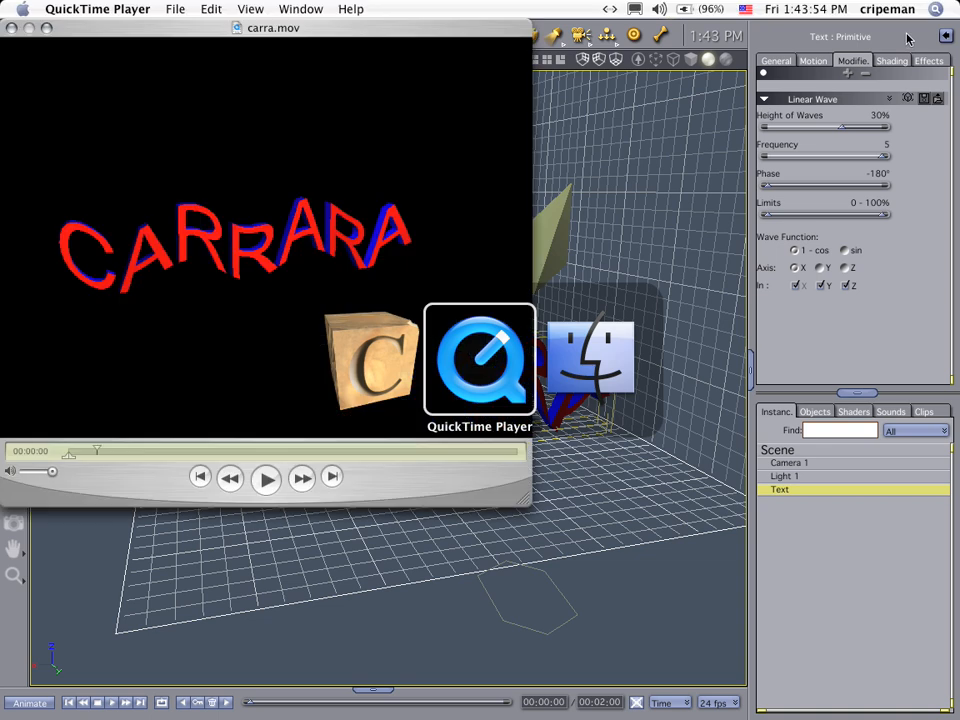